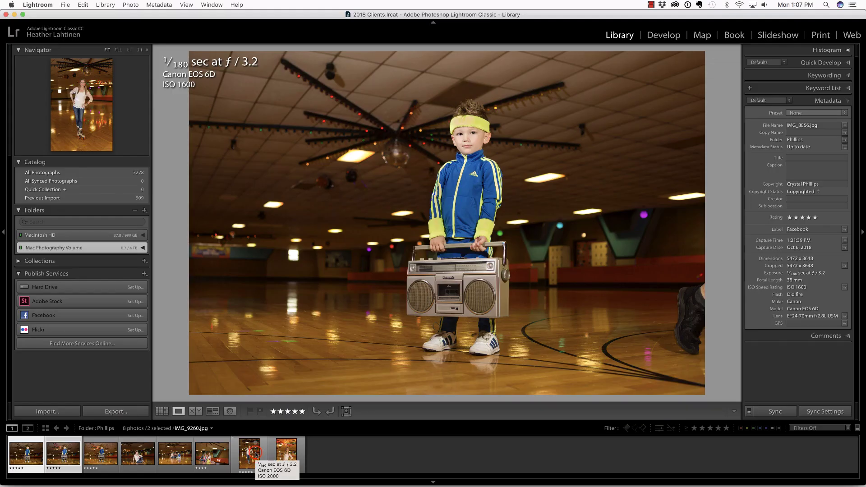
View the skating portrait IMG_9260.jpg and the first boombox shots of the boy in the filmstrip.
{"action": "left_click", "coordinate": [253, 454]}
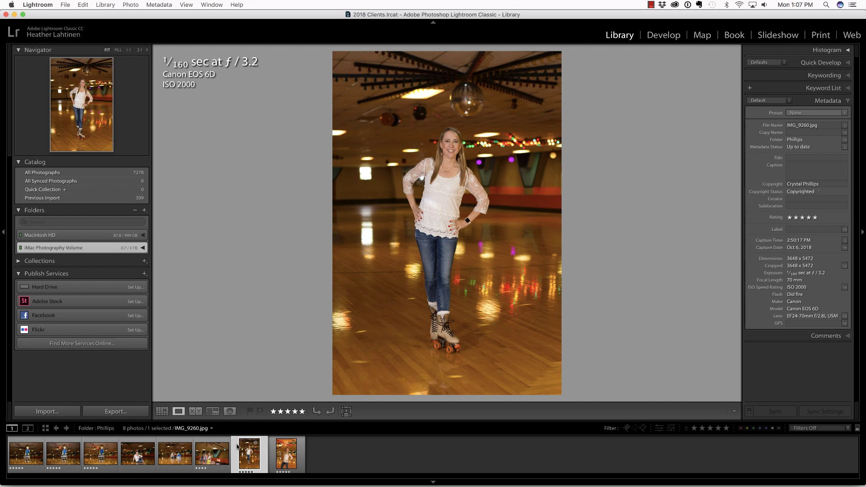
{"action": "left_click", "coordinate": [23, 458]}
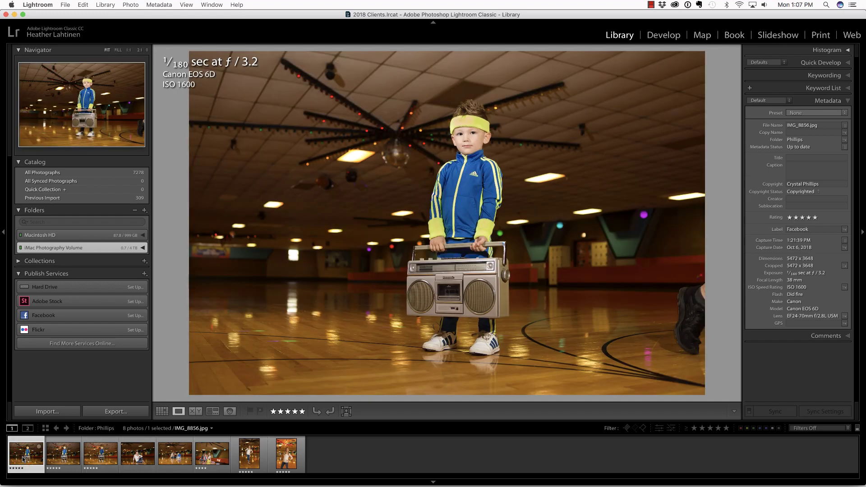
{"action": "left_click", "coordinate": [55, 460]}
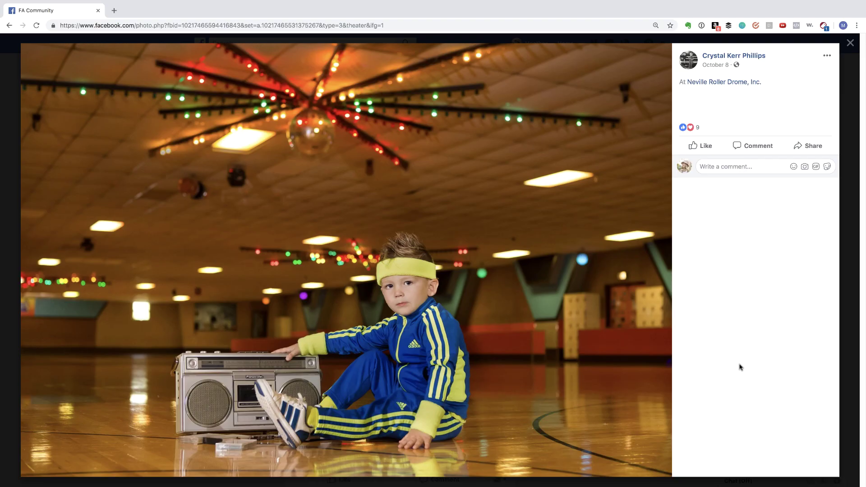
Switch to the Facebook birthday album and browse its roller rink photos, examining the lighting on the children and the coloured background lights.
{"action": "left_click", "coordinate": [658, 263]}
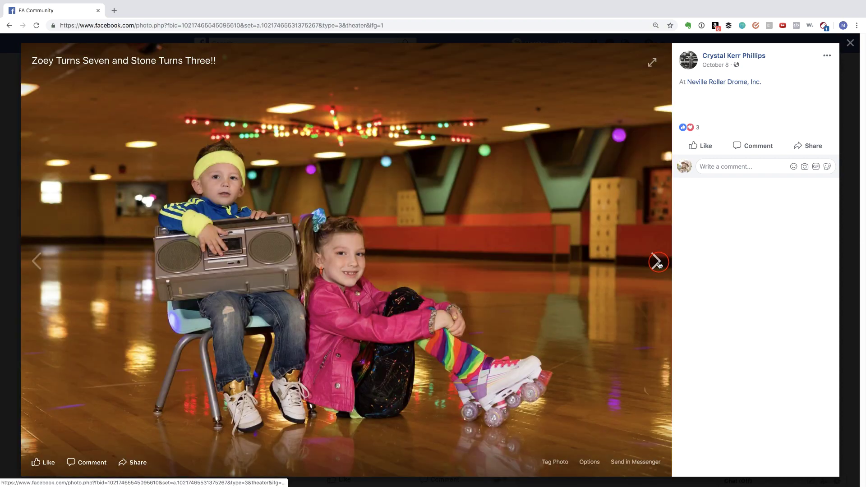
{"action": "left_click", "coordinate": [658, 262]}
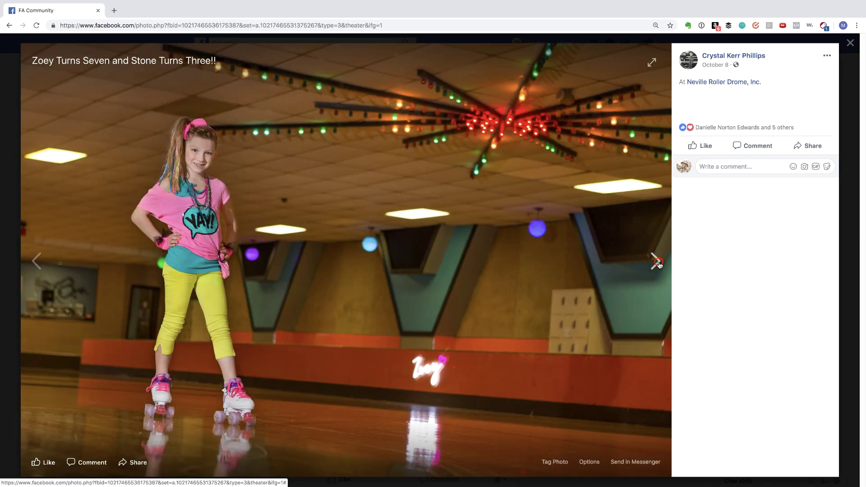
{"action": "left_click", "coordinate": [658, 262]}
{"action": "left_click", "coordinate": [658, 262]}
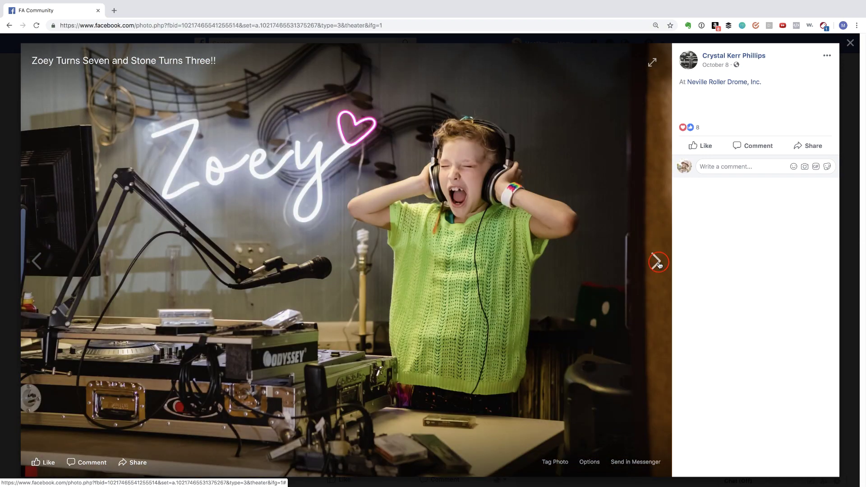
{"action": "left_click", "coordinate": [658, 263]}
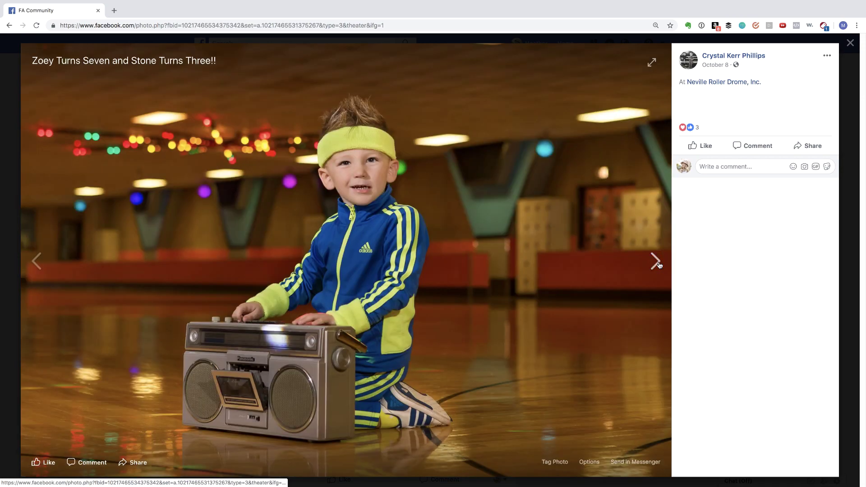
{"action": "left_click", "coordinate": [658, 262]}
{"action": "left_click", "coordinate": [658, 262]}
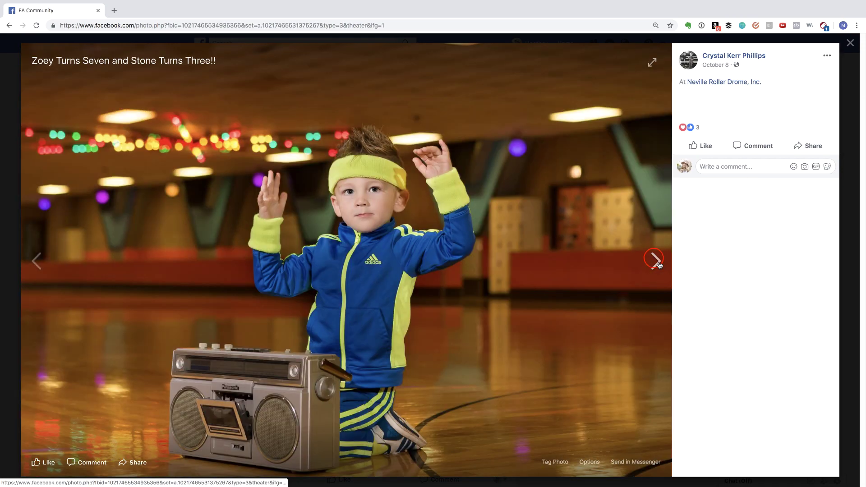
{"action": "left_click", "coordinate": [655, 260]}
{"action": "left_click", "coordinate": [655, 260]}
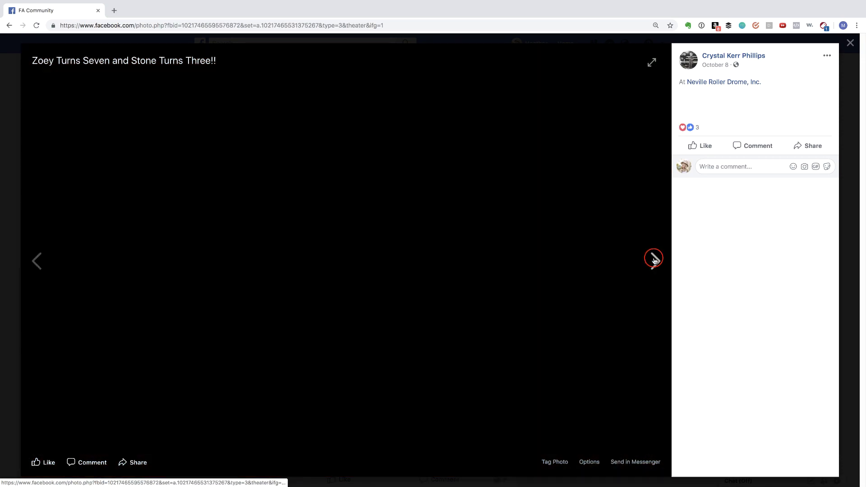
{"action": "left_click", "coordinate": [655, 261]}
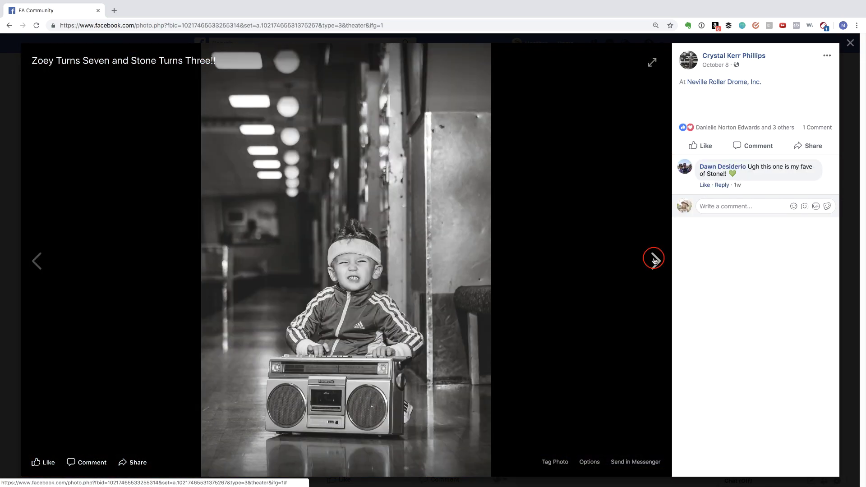
{"action": "left_click", "coordinate": [654, 260]}
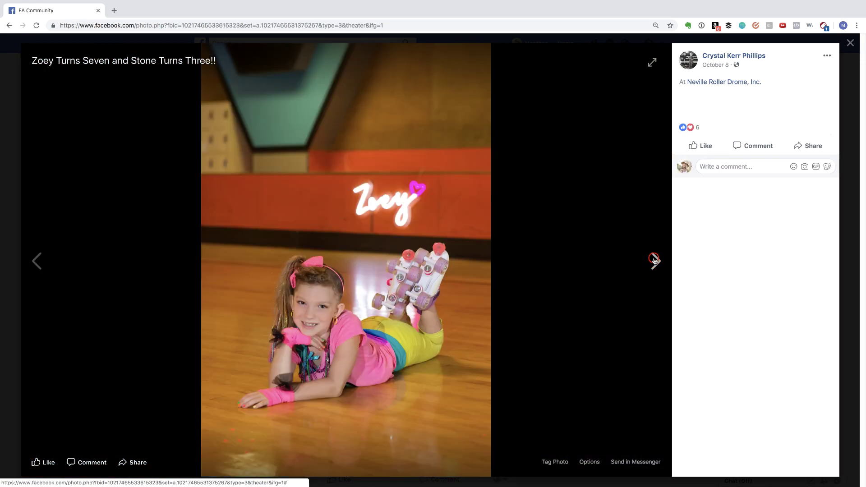
{"action": "left_click", "coordinate": [655, 261]}
{"action": "left_click", "coordinate": [655, 260]}
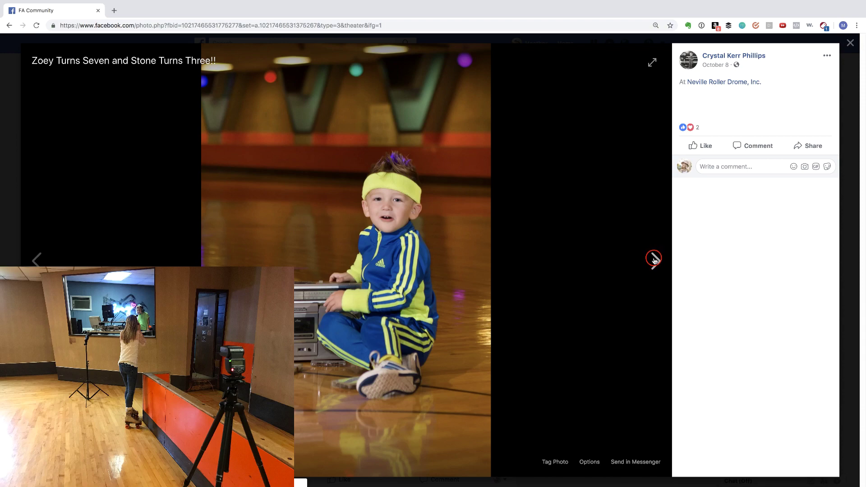
{"action": "left_click", "coordinate": [654, 260]}
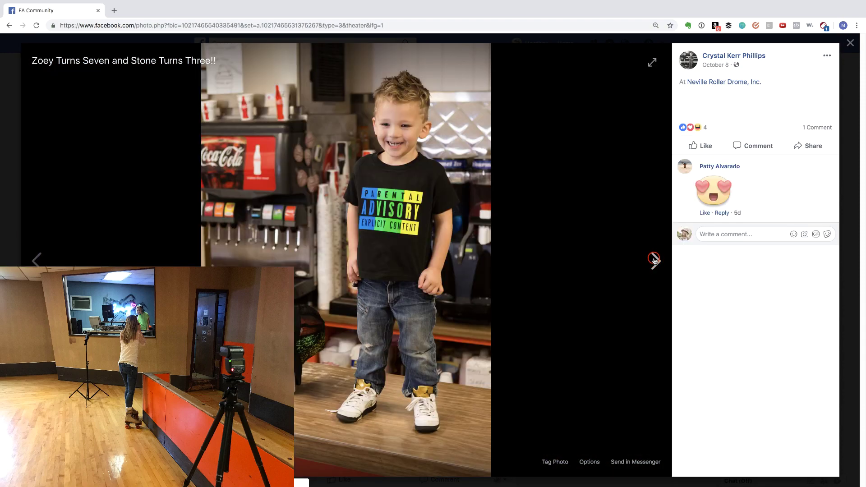
{"action": "left_click", "coordinate": [654, 260]}
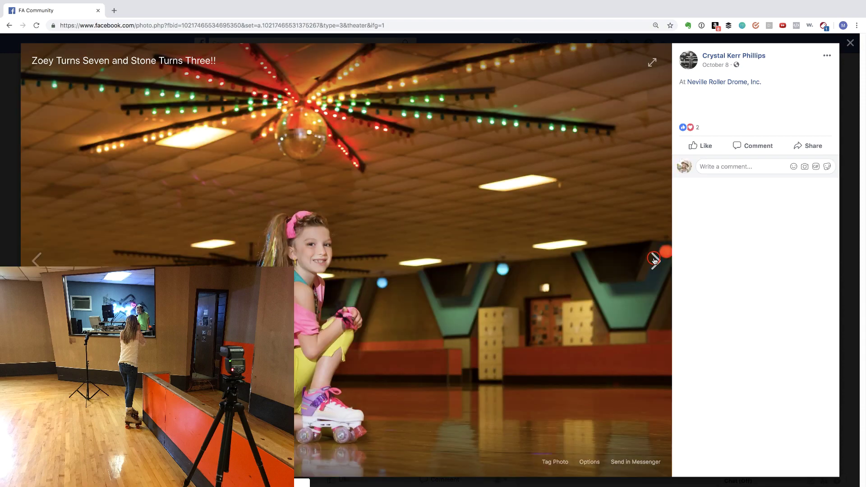
{"action": "left_click", "coordinate": [655, 260]}
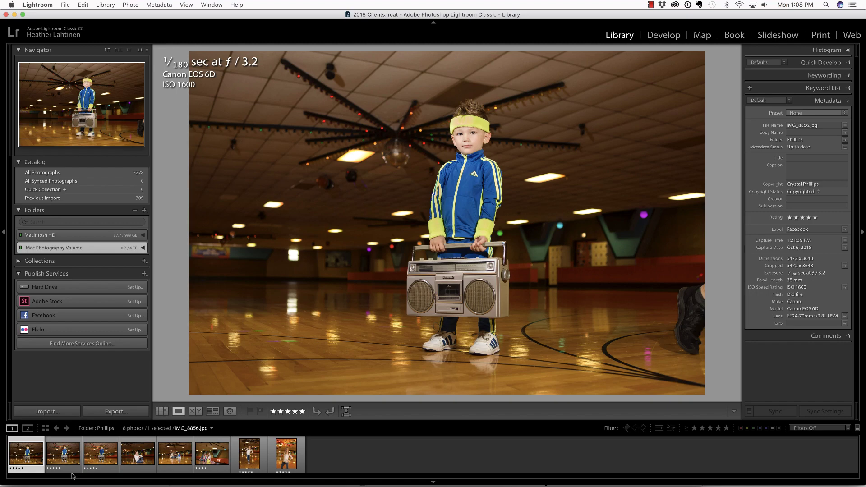
Select IMG_8857.jpg and IMG_8856.jpg together in Lightroom and open both in Photoshop.
{"action": "left_click", "coordinate": [72, 474]}
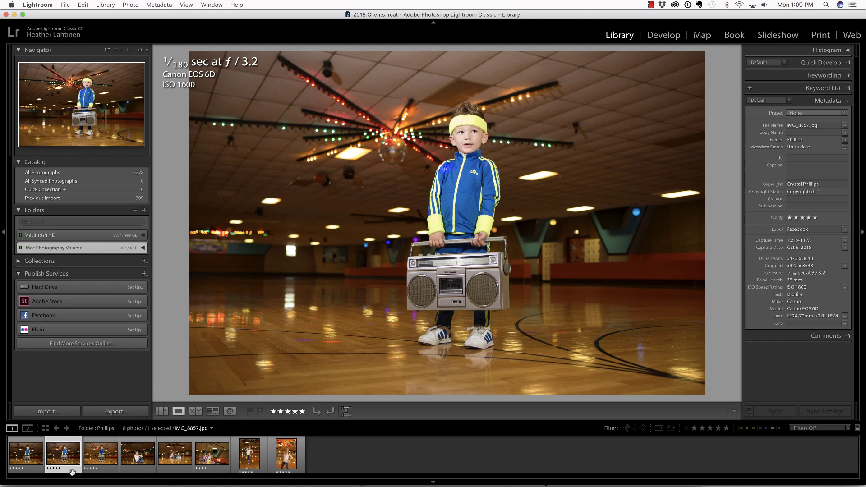
{"action": "left_click", "coordinate": [35, 456], "text": "super"}
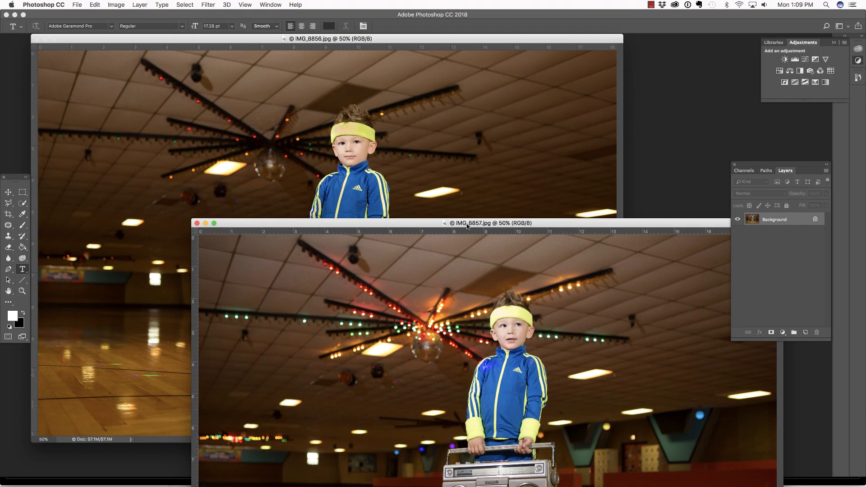
Copy the IMG_8857.jpg image onto IMG_8856.jpg as a new layer with the Move tool and close the IMG_8857.jpg document.
{"action": "key", "text": "v"}
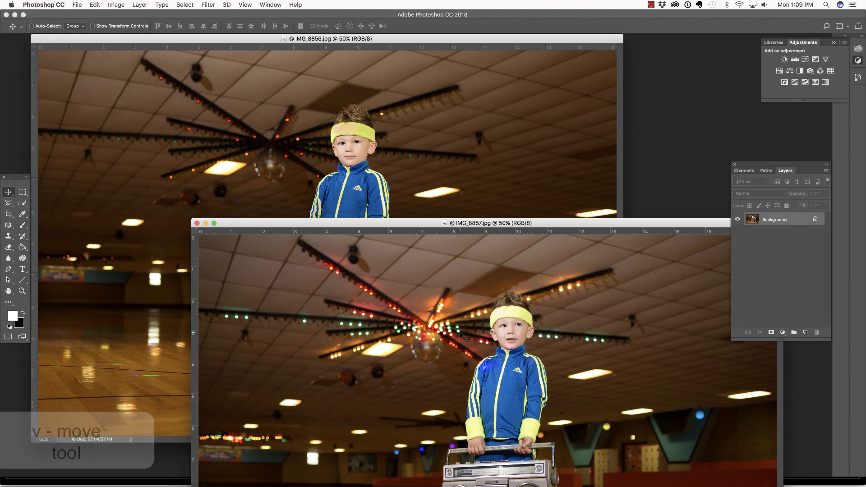
{"action": "left_click_drag", "start_coordinate": [421, 271], "coordinate": [341, 157]}
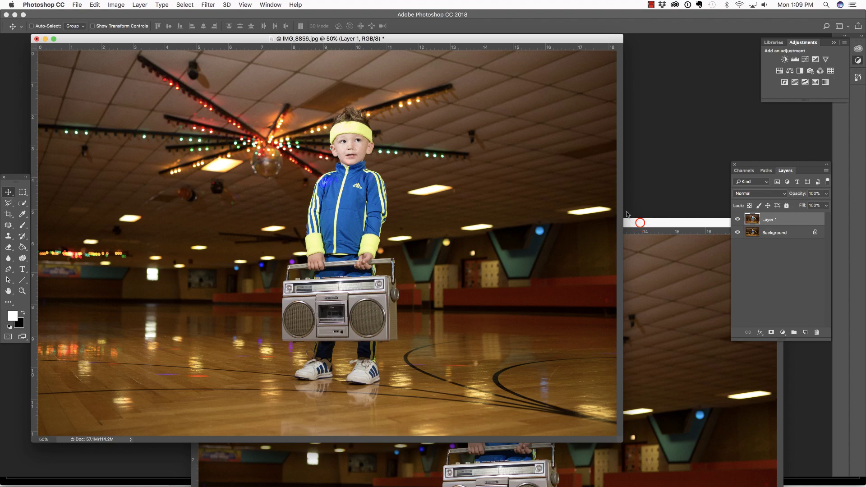
{"action": "left_click", "coordinate": [639, 222]}
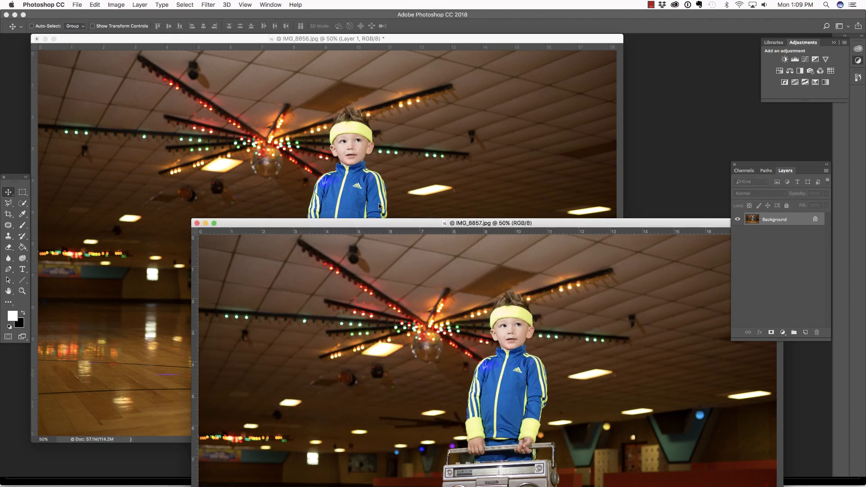
{"action": "left_click", "coordinate": [197, 222]}
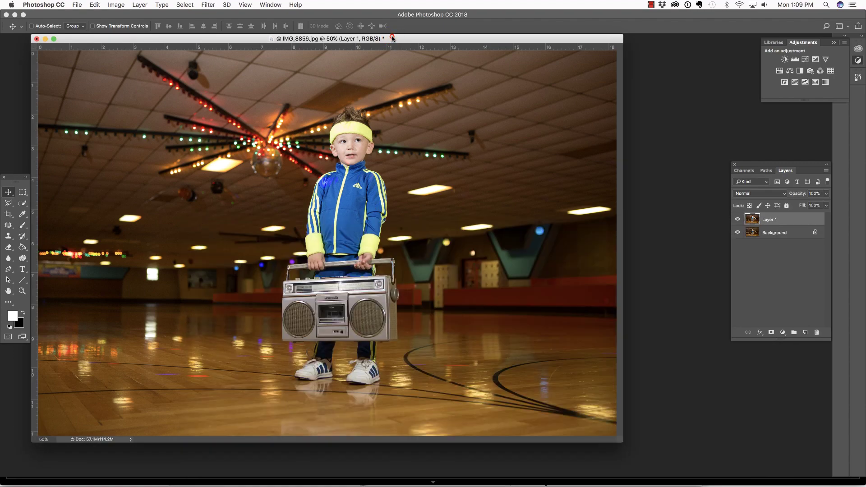
Compare the two stacked photos by hiding and showing Layer 1, and reposition the image window and the Layers panel.
{"action": "left_click_drag", "start_coordinate": [393, 39], "coordinate": [428, 53]}
{"action": "left_click", "coordinate": [738, 220]}
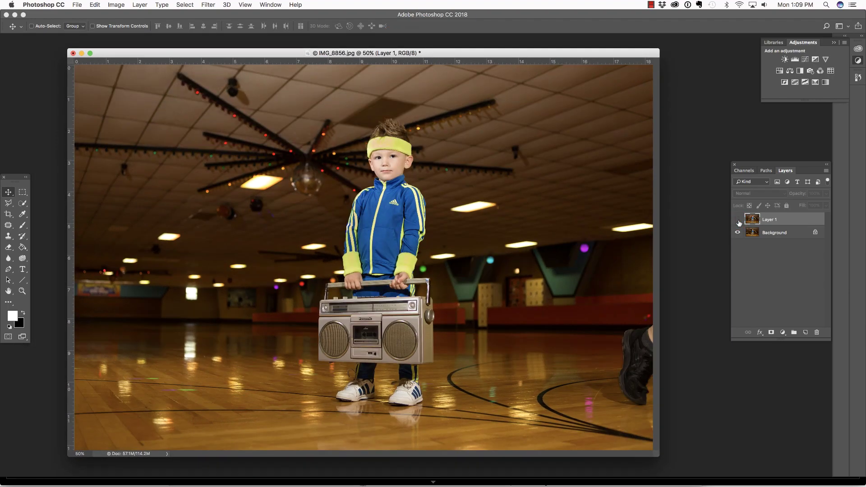
{"action": "left_click", "coordinate": [738, 219]}
{"action": "left_click_drag", "start_coordinate": [801, 163], "coordinate": [742, 153]}
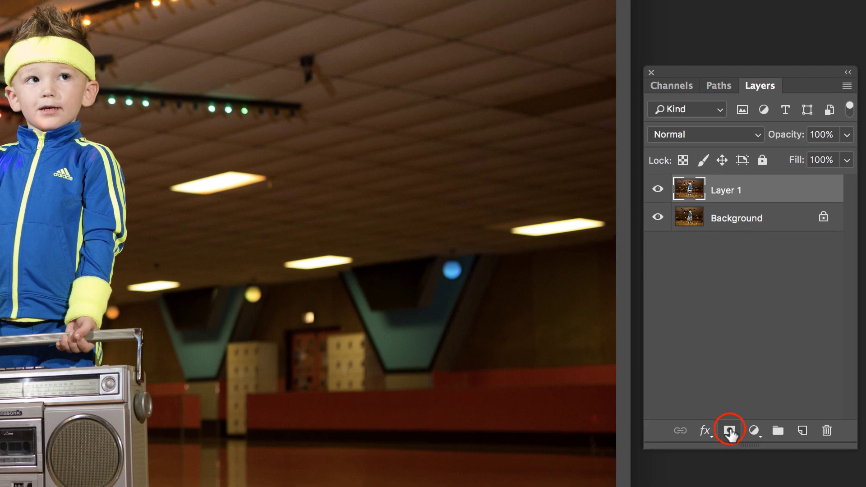
Add a layer mask to Layer 1 and set up the Brush tool with black as the foreground colour.
{"action": "left_click", "coordinate": [730, 431]}
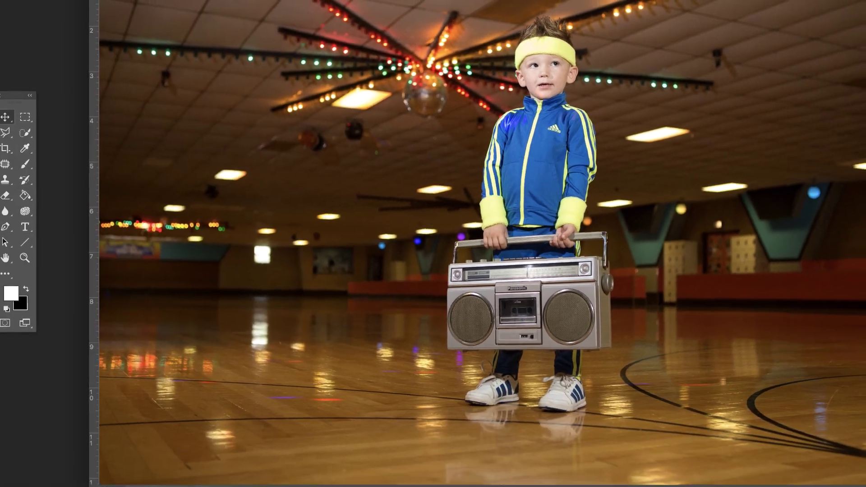
{"action": "key", "text": "b"}
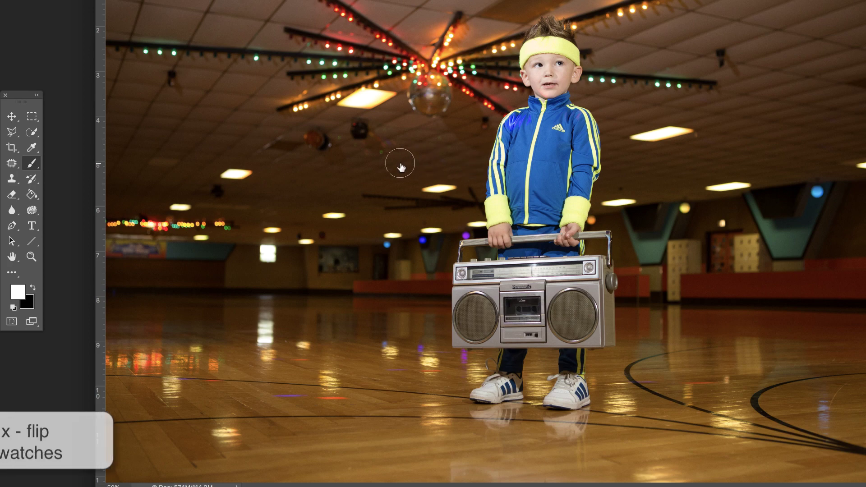
{"action": "key", "text": "x"}
Paint black on Layer 1's mask over the boy's face to reveal the Background expression, undoing the painting across the ceiling lights.
{"action": "mouse_move", "coordinate": [398, 153]}
{"action": "left_mouse_down"}
{"action": "mouse_move", "coordinate": [570, 94]}
{"action": "mouse_move", "coordinate": [392, 97]}
{"action": "mouse_move", "coordinate": [451, 67]}
{"action": "mouse_move", "coordinate": [406, 32]}
{"action": "mouse_move", "coordinate": [318, 56]}
{"action": "mouse_move", "coordinate": [357, 81]}
{"action": "mouse_move", "coordinate": [523, 29]}
{"action": "mouse_move", "coordinate": [561, 67]}
{"action": "mouse_move", "coordinate": [527, 68]}
{"action": "mouse_move", "coordinate": [529, 122]}
{"action": "mouse_move", "coordinate": [506, 97]}
{"action": "mouse_move", "coordinate": [526, 81]}
{"action": "left_mouse_up"}
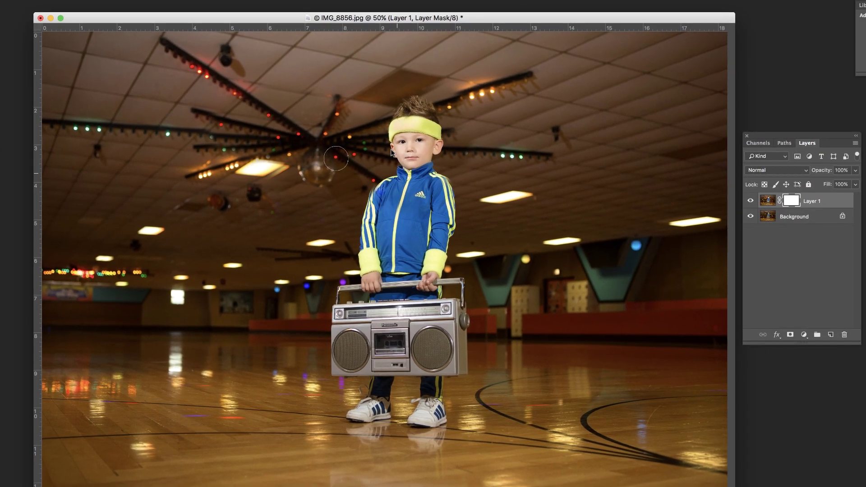
{"action": "mouse_move", "coordinate": [337, 158]}
{"action": "left_mouse_down"}
{"action": "mouse_move", "coordinate": [434, 176]}
{"action": "mouse_move", "coordinate": [448, 137]}
{"action": "mouse_move", "coordinate": [476, 130]}
{"action": "mouse_move", "coordinate": [334, 109]}
{"action": "mouse_move", "coordinate": [455, 132]}
{"action": "mouse_move", "coordinate": [365, 87]}
{"action": "mouse_move", "coordinate": [336, 124]}
{"action": "mouse_move", "coordinate": [463, 111]}
{"action": "left_mouse_up"}
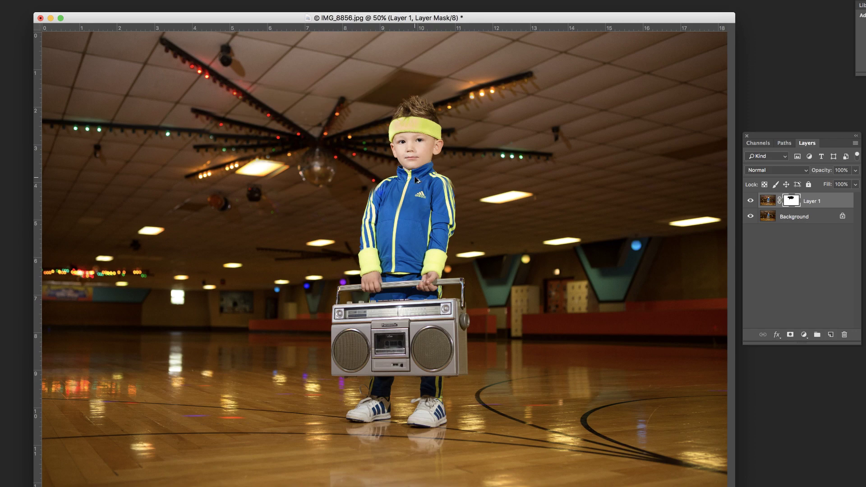
{"action": "key", "text": "ctrl+z"}
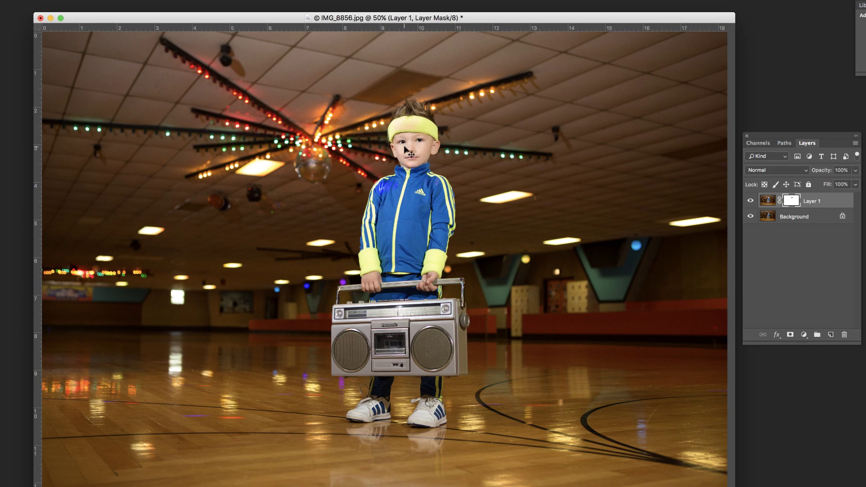
At 200% magnification, paint black on Layer 1's mask over the jacket collar and around the boy's ears to reveal the Background.
{"action": "key", "text": "super+equal"}
{"action": "key", "text": "super+equal"}
{"action": "key", "text": "super+equal"}
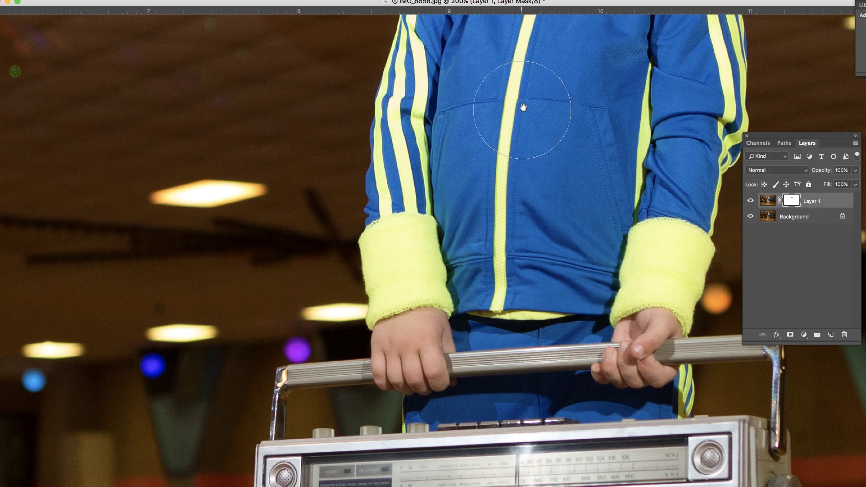
{"action": "mouse_move", "coordinate": [522, 79]}
{"action": "left_mouse_down"}
{"action": "mouse_move", "coordinate": [393, 351]}
{"action": "mouse_move", "coordinate": [411, 445]}
{"action": "left_mouse_up"}
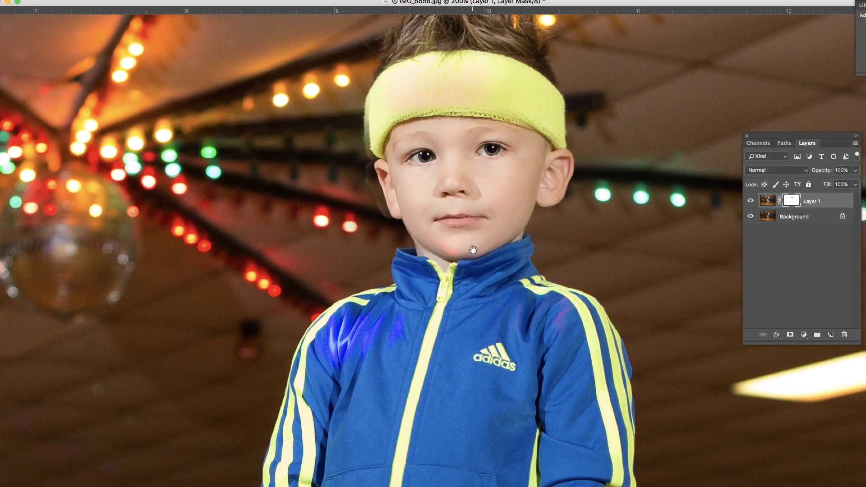
{"action": "left_click_drag", "start_coordinate": [388, 156], "coordinate": [380, 223]}
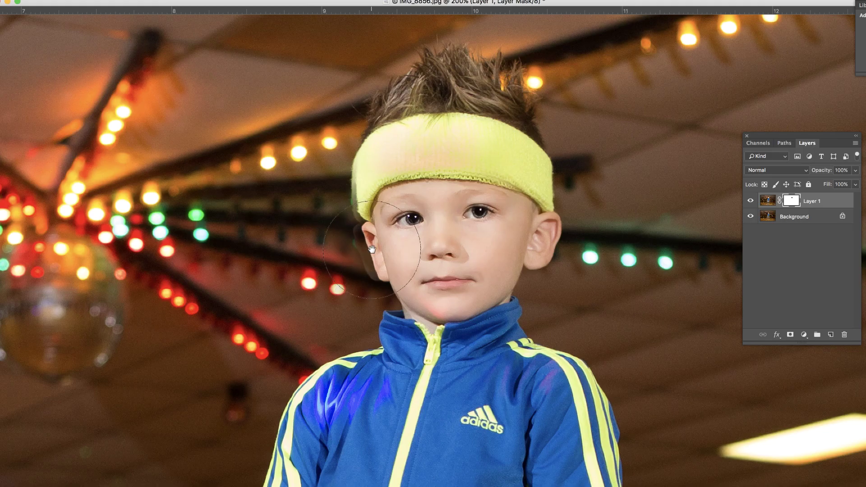
{"action": "left_click", "coordinate": [543, 234]}
{"action": "mouse_move", "coordinate": [543, 234]}
{"action": "left_mouse_down"}
{"action": "mouse_move", "coordinate": [533, 265]}
{"action": "mouse_move", "coordinate": [553, 216]}
{"action": "mouse_move", "coordinate": [497, 308]}
{"action": "mouse_move", "coordinate": [515, 285]}
{"action": "mouse_move", "coordinate": [525, 327]}
{"action": "mouse_move", "coordinate": [530, 301]}
{"action": "mouse_move", "coordinate": [478, 325]}
{"action": "mouse_move", "coordinate": [481, 337]}
{"action": "mouse_move", "coordinate": [548, 333]}
{"action": "mouse_move", "coordinate": [367, 343]}
{"action": "mouse_move", "coordinate": [403, 297]}
{"action": "left_mouse_up"}
{"action": "left_click_drag", "start_coordinate": [413, 231], "coordinate": [408, 231]}
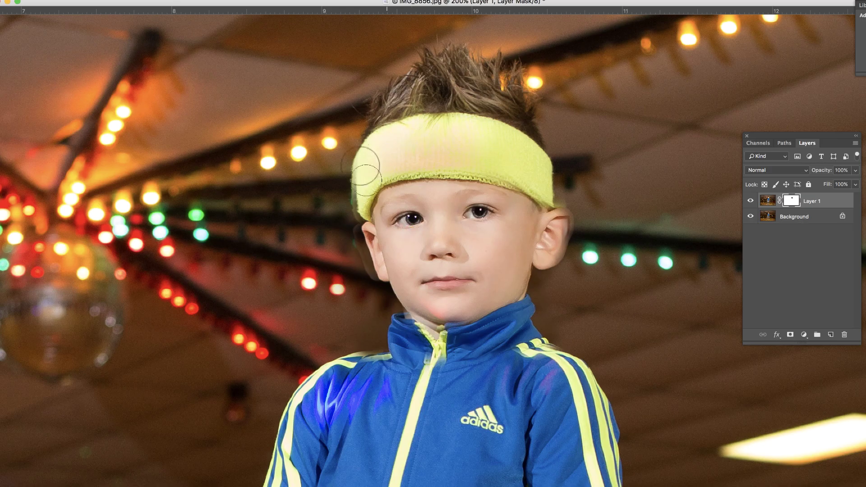
Refine Layer 1's mask along the headband, hair and ear edges, and check the blend by toggling Layer 1's visibility.
{"action": "mouse_move", "coordinate": [368, 168]}
{"action": "left_mouse_down"}
{"action": "mouse_move", "coordinate": [347, 191]}
{"action": "mouse_move", "coordinate": [354, 233]}
{"action": "mouse_move", "coordinate": [372, 276]}
{"action": "left_mouse_up"}
{"action": "mouse_move", "coordinate": [398, 117]}
{"action": "left_mouse_down"}
{"action": "mouse_move", "coordinate": [408, 120]}
{"action": "mouse_move", "coordinate": [426, 90]}
{"action": "mouse_move", "coordinate": [469, 67]}
{"action": "mouse_move", "coordinate": [511, 94]}
{"action": "mouse_move", "coordinate": [557, 243]}
{"action": "mouse_move", "coordinate": [551, 188]}
{"action": "mouse_move", "coordinate": [546, 258]}
{"action": "mouse_move", "coordinate": [556, 230]}
{"action": "mouse_move", "coordinate": [532, 255]}
{"action": "left_mouse_up"}
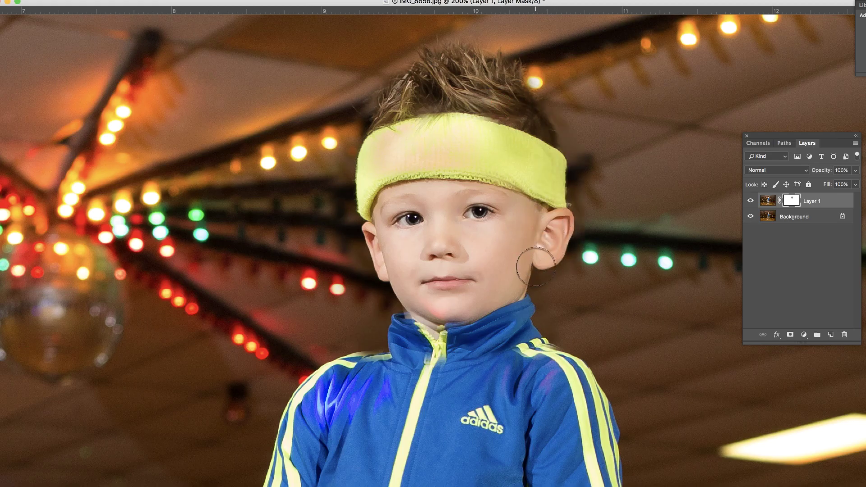
{"action": "left_click", "coordinate": [750, 202]}
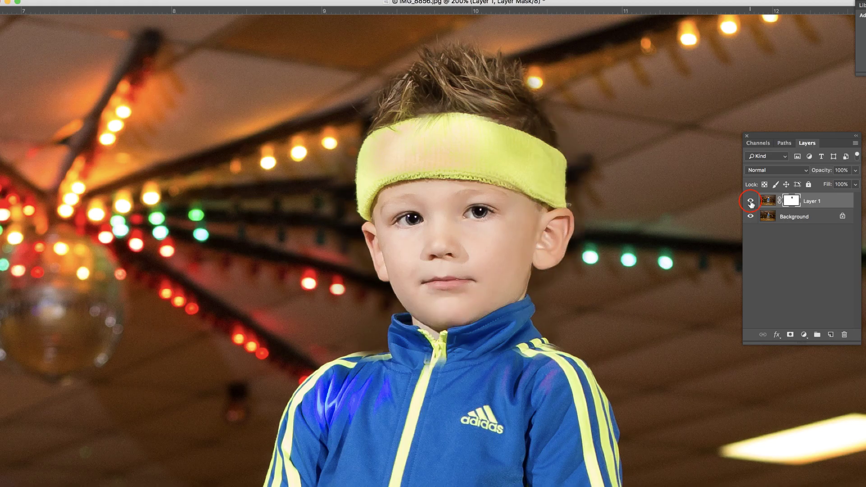
{"action": "left_click", "coordinate": [751, 202]}
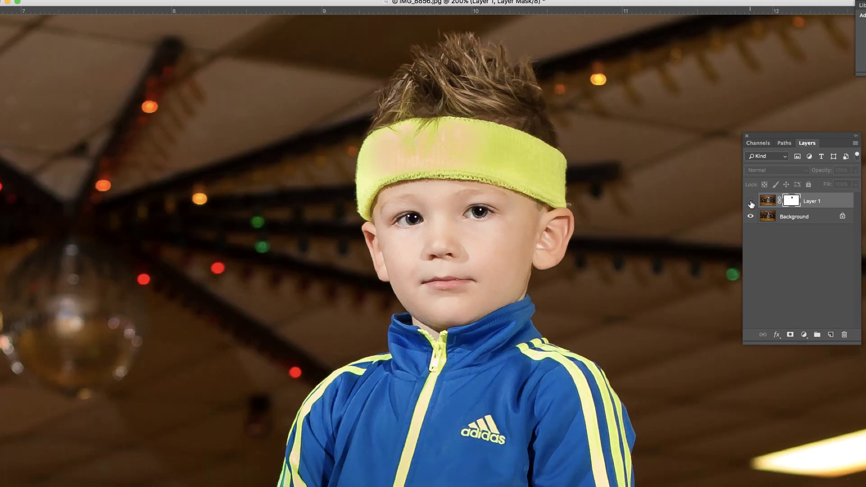
Compare the masked face and headband with the Background by toggling Layer 1's visibility.
{"action": "left_click", "coordinate": [751, 203]}
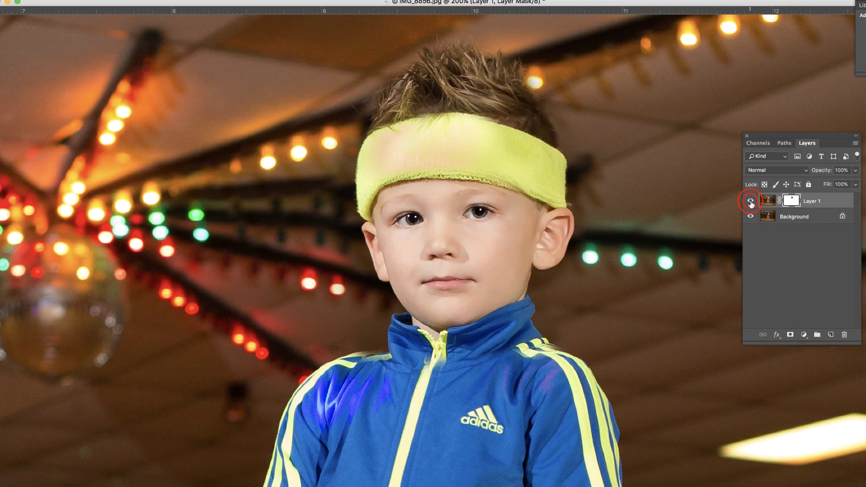
{"action": "left_click", "coordinate": [751, 203]}
{"action": "left_click", "coordinate": [751, 202]}
{"action": "left_click", "coordinate": [751, 202]}
{"action": "left_click", "coordinate": [751, 202]}
At 50% magnification, paint black on Layer 1's mask over the jacket, boombox, legs and shoes, and check the blend by toggling Layer 1's visibility.
{"action": "key", "text": "super+minus"}
{"action": "key", "text": "super+minus"}
{"action": "key", "text": "super+minus"}
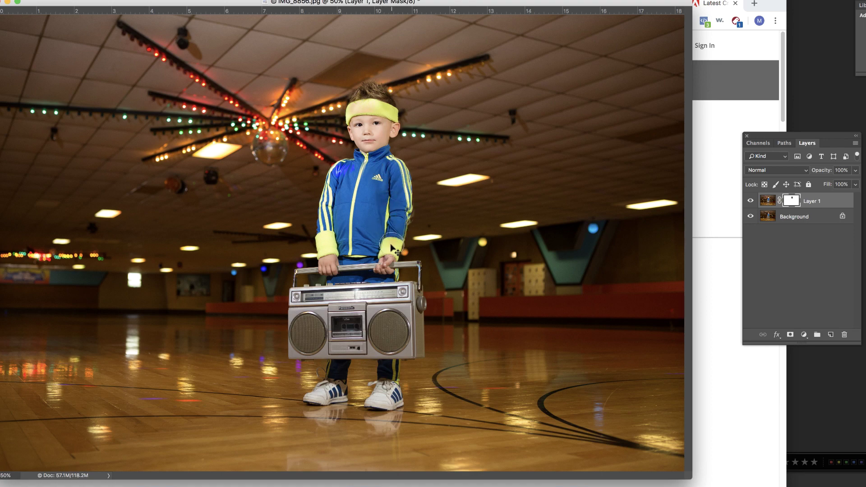
{"action": "mouse_move", "coordinate": [349, 244]}
{"action": "left_mouse_down"}
{"action": "mouse_move", "coordinate": [325, 251]}
{"action": "mouse_move", "coordinate": [339, 248]}
{"action": "mouse_move", "coordinate": [327, 250]}
{"action": "mouse_move", "coordinate": [346, 164]}
{"action": "mouse_move", "coordinate": [330, 226]}
{"action": "left_mouse_up"}
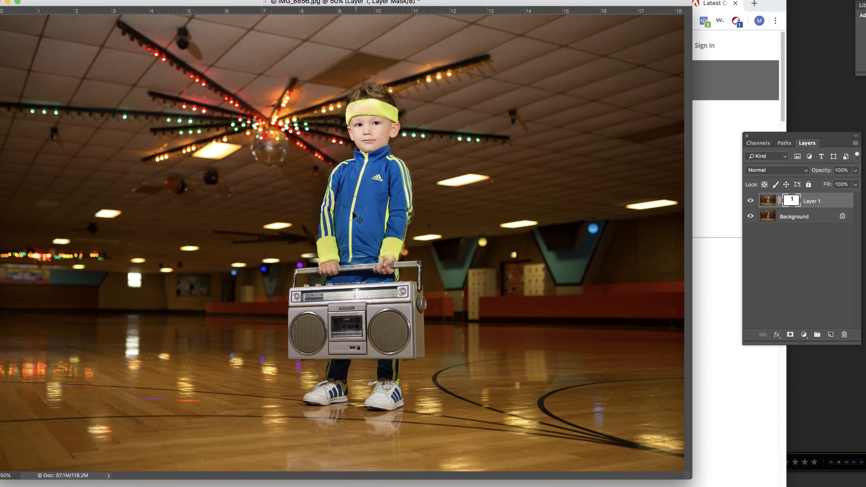
{"action": "mouse_move", "coordinate": [406, 333]}
{"action": "left_mouse_down"}
{"action": "mouse_move", "coordinate": [418, 271]}
{"action": "mouse_move", "coordinate": [363, 293]}
{"action": "mouse_move", "coordinate": [314, 287]}
{"action": "mouse_move", "coordinate": [364, 298]}
{"action": "mouse_move", "coordinate": [384, 316]}
{"action": "mouse_move", "coordinate": [372, 371]}
{"action": "mouse_move", "coordinate": [405, 325]}
{"action": "mouse_move", "coordinate": [404, 336]}
{"action": "mouse_move", "coordinate": [402, 312]}
{"action": "mouse_move", "coordinate": [390, 312]}
{"action": "mouse_move", "coordinate": [404, 330]}
{"action": "mouse_move", "coordinate": [405, 356]}
{"action": "mouse_move", "coordinate": [392, 405]}
{"action": "mouse_move", "coordinate": [381, 372]}
{"action": "mouse_move", "coordinate": [365, 409]}
{"action": "mouse_move", "coordinate": [401, 413]}
{"action": "mouse_move", "coordinate": [315, 409]}
{"action": "mouse_move", "coordinate": [350, 350]}
{"action": "mouse_move", "coordinate": [323, 378]}
{"action": "mouse_move", "coordinate": [316, 406]}
{"action": "mouse_move", "coordinate": [304, 400]}
{"action": "mouse_move", "coordinate": [330, 360]}
{"action": "mouse_move", "coordinate": [337, 403]}
{"action": "left_mouse_up"}
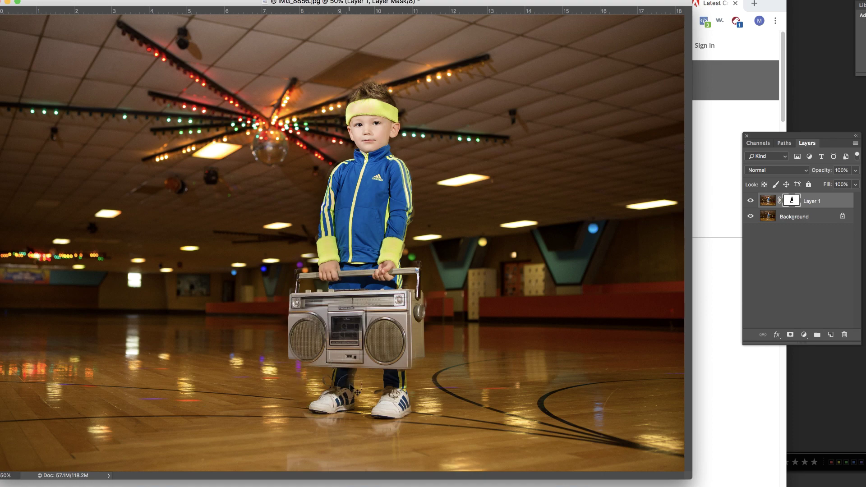
{"action": "mouse_move", "coordinate": [342, 315]}
{"action": "left_mouse_down"}
{"action": "mouse_move", "coordinate": [370, 327]}
{"action": "mouse_move", "coordinate": [321, 335]}
{"action": "mouse_move", "coordinate": [333, 343]}
{"action": "mouse_move", "coordinate": [294, 361]}
{"action": "left_mouse_up"}
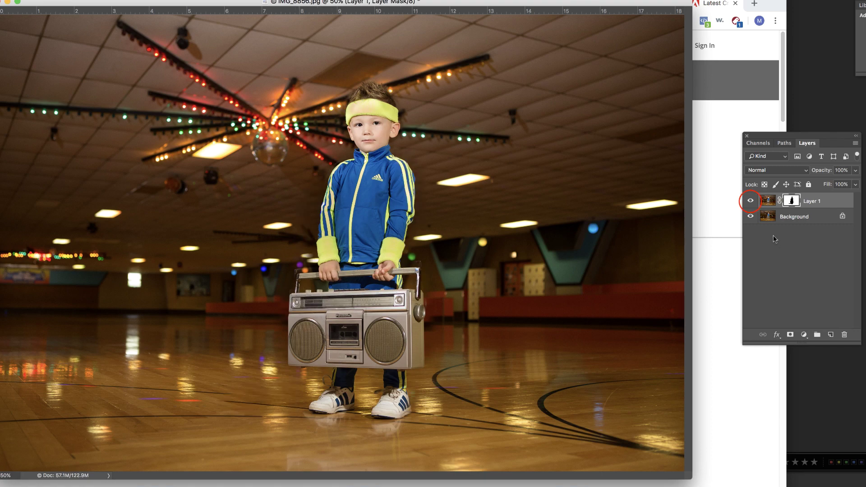
{"action": "left_click", "coordinate": [751, 201]}
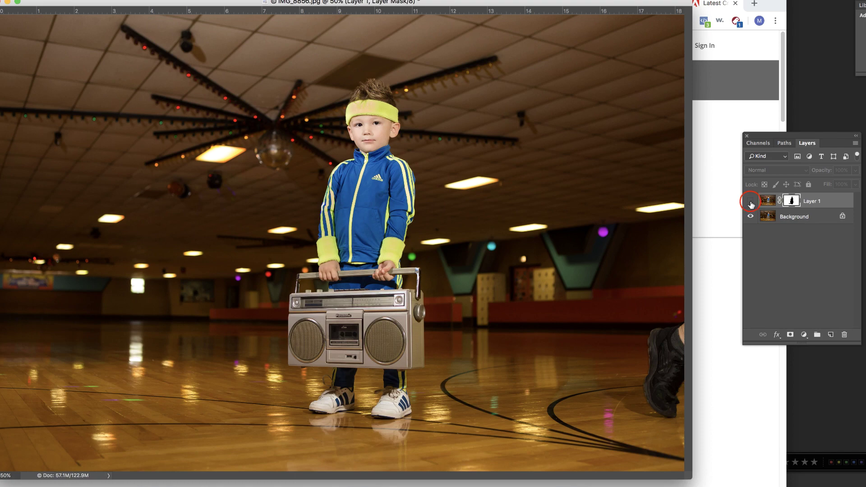
{"action": "left_click", "coordinate": [751, 202]}
{"action": "left_click", "coordinate": [751, 201]}
{"action": "left_click", "coordinate": [751, 201]}
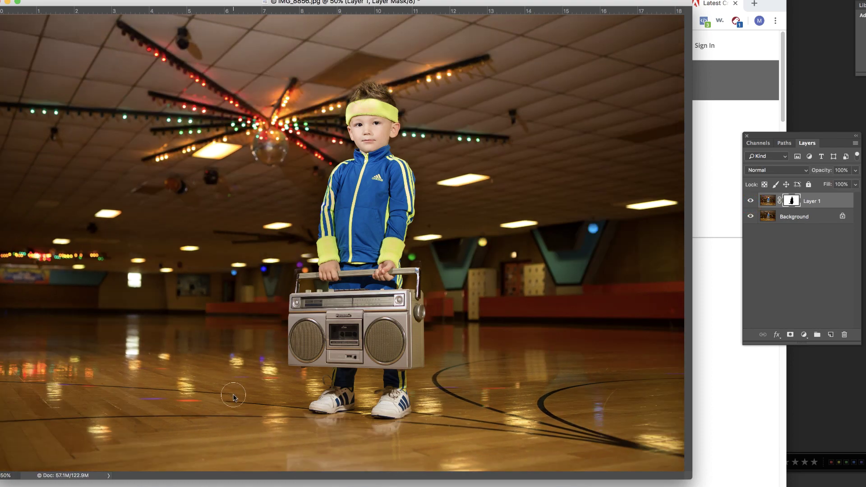
Paint Layer 1's mask over the coloured light reflections on the floor beside the boy, and compare the composite with Layer 1 hidden and shown.
{"action": "left_click", "coordinate": [249, 398]}
{"action": "left_click", "coordinate": [250, 396]}
{"action": "left_click_drag", "start_coordinate": [250, 397], "coordinate": [3, 383]}
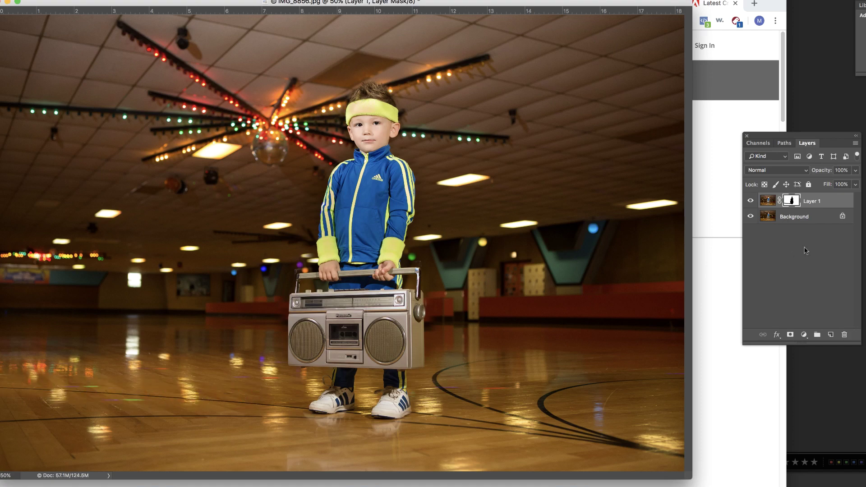
{"action": "left_click", "coordinate": [752, 201]}
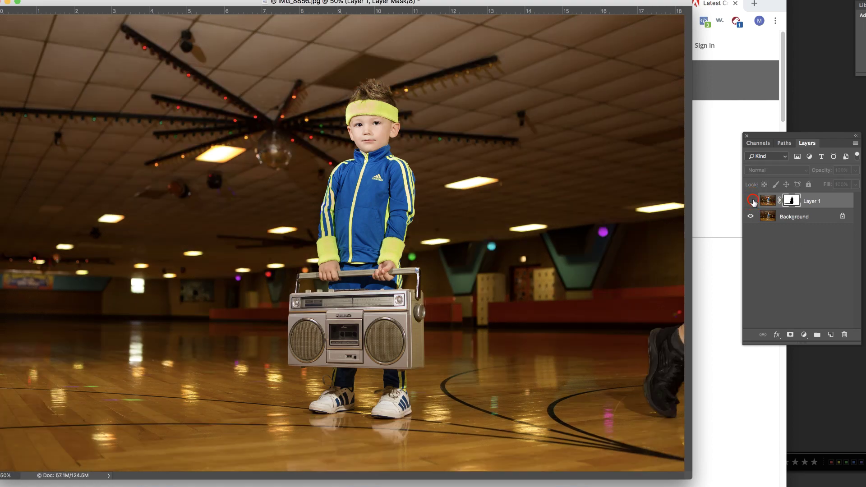
{"action": "left_click", "coordinate": [752, 201]}
{"action": "left_click", "coordinate": [752, 202]}
{"action": "left_click", "coordinate": [752, 202]}
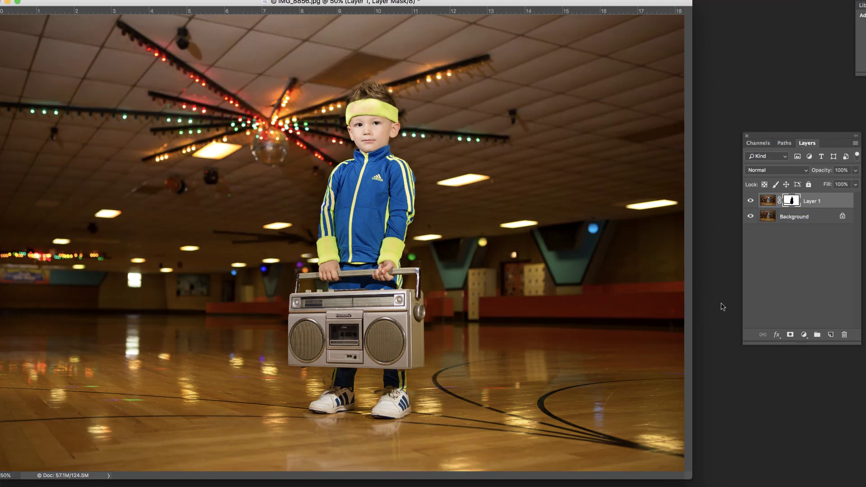